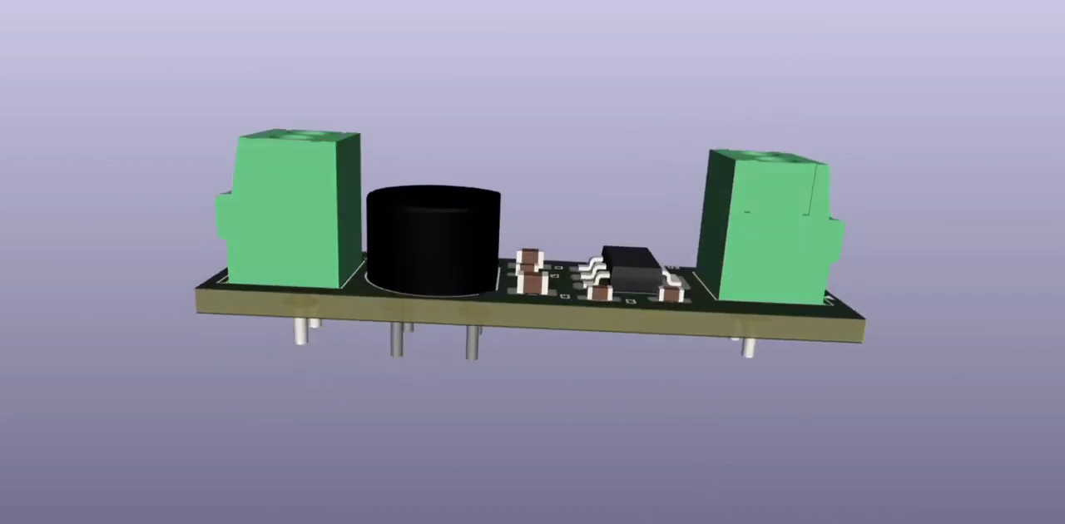
# Examine the 3D board model from above, from the side and from the underside with its through-hole pins
pyautogui.moveTo(578, 195); pyautogui.dragTo(562, 304)
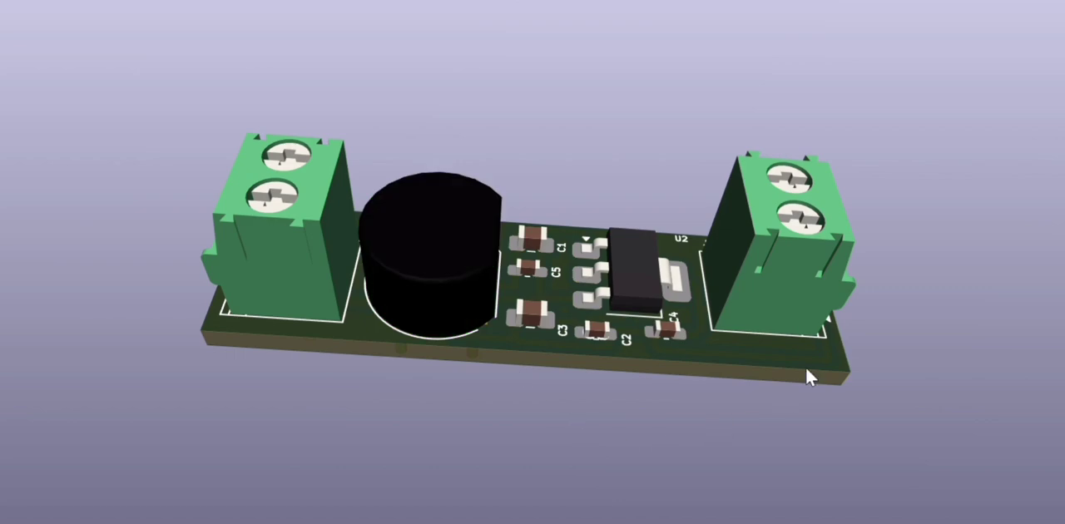
pyautogui.moveTo(615, 459); pyautogui.dragTo(545, 215)
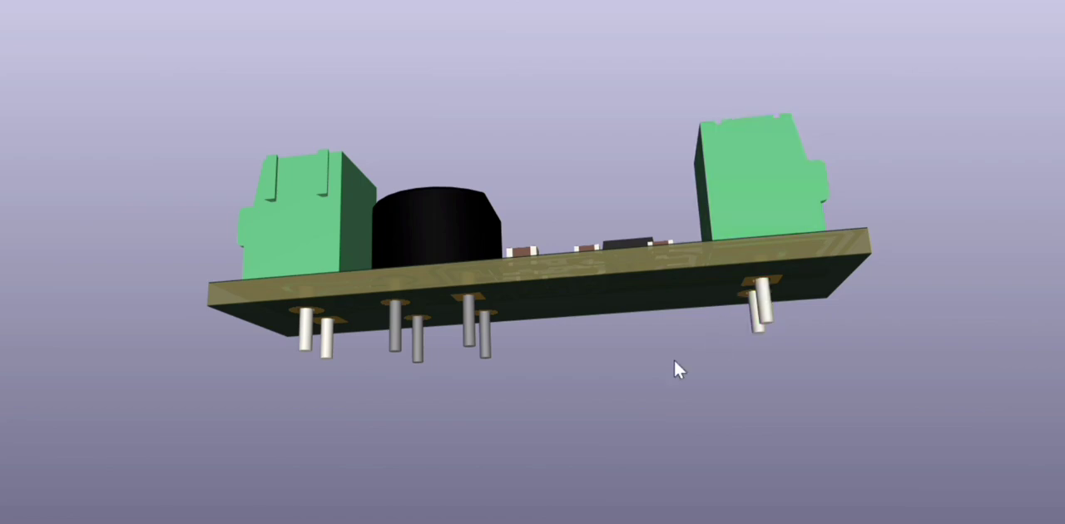
pyautogui.moveTo(672, 366); pyautogui.dragTo(517, 226)
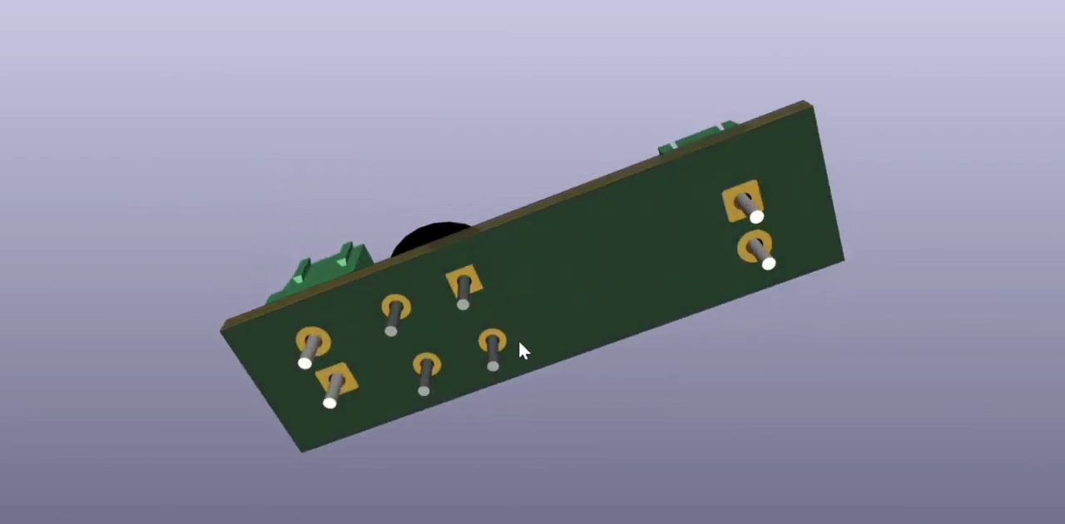
pyautogui.moveTo(743, 197); pyautogui.dragTo(737, 386)
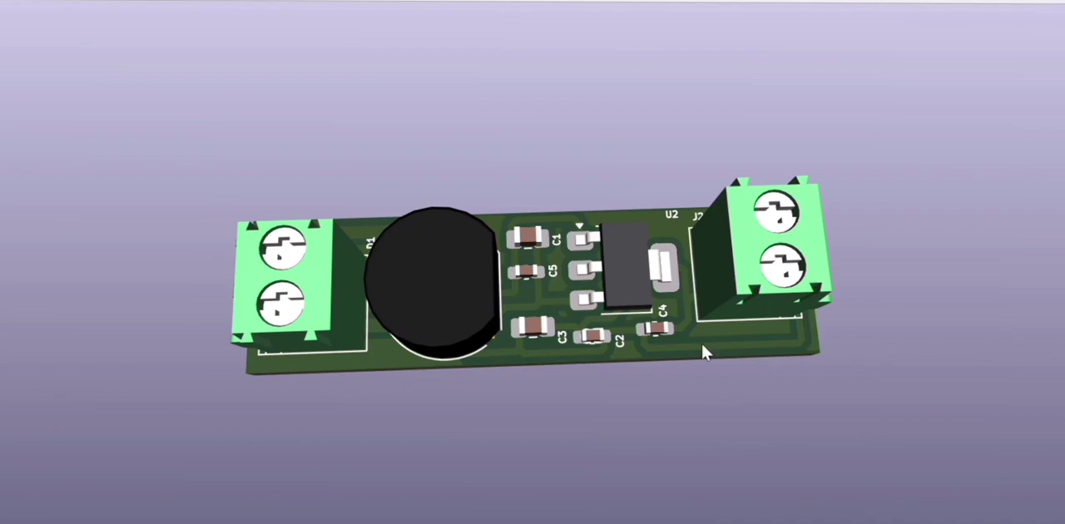
pyautogui.moveTo(702, 346); pyautogui.dragTo(689, 446)
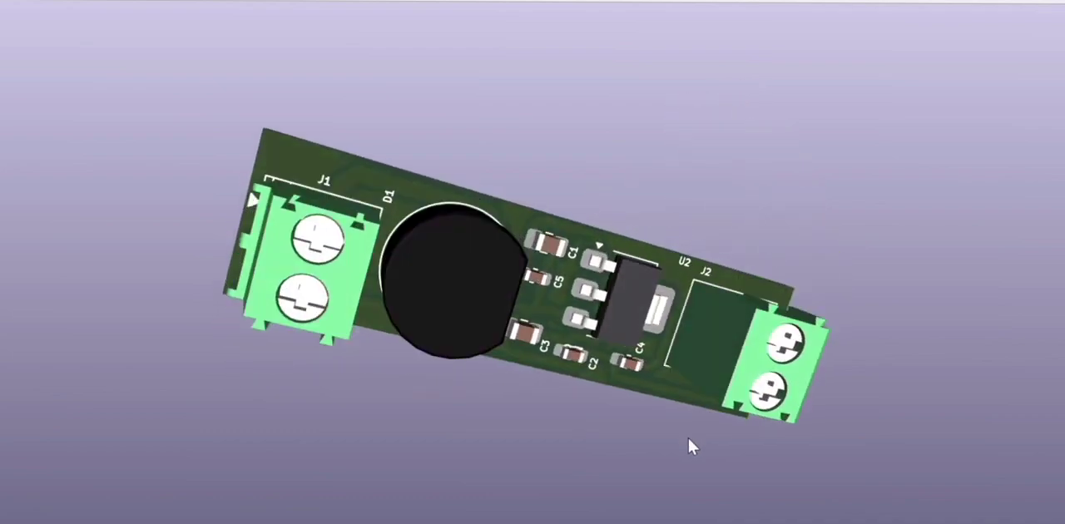
pyautogui.moveTo(613, 153); pyautogui.dragTo(540, 407)
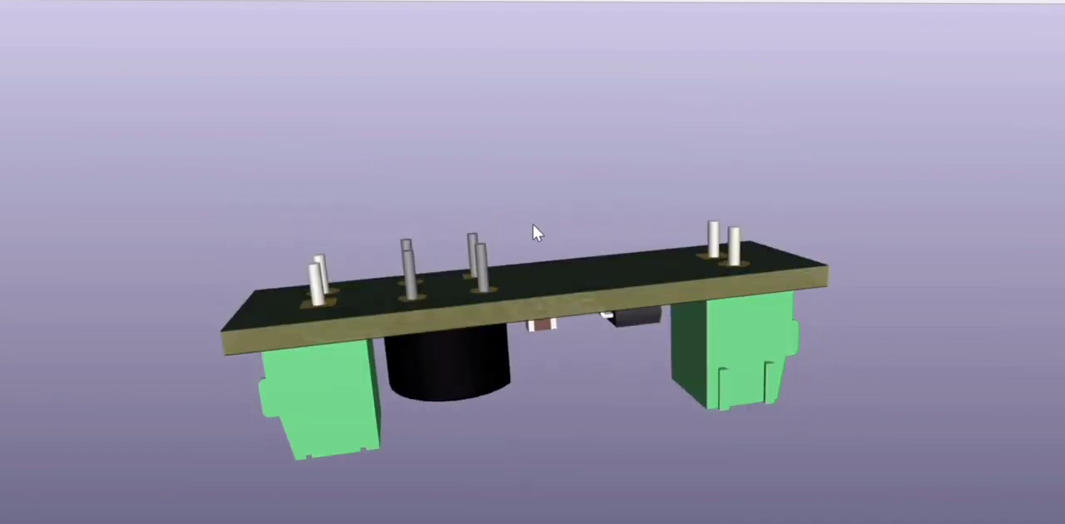
pyautogui.moveTo(533, 225); pyautogui.dragTo(586, 342)
pyautogui.moveTo(565, 155); pyautogui.dragTo(678, 522)
pyautogui.moveTo(576, 201); pyautogui.dragTo(559, 301)
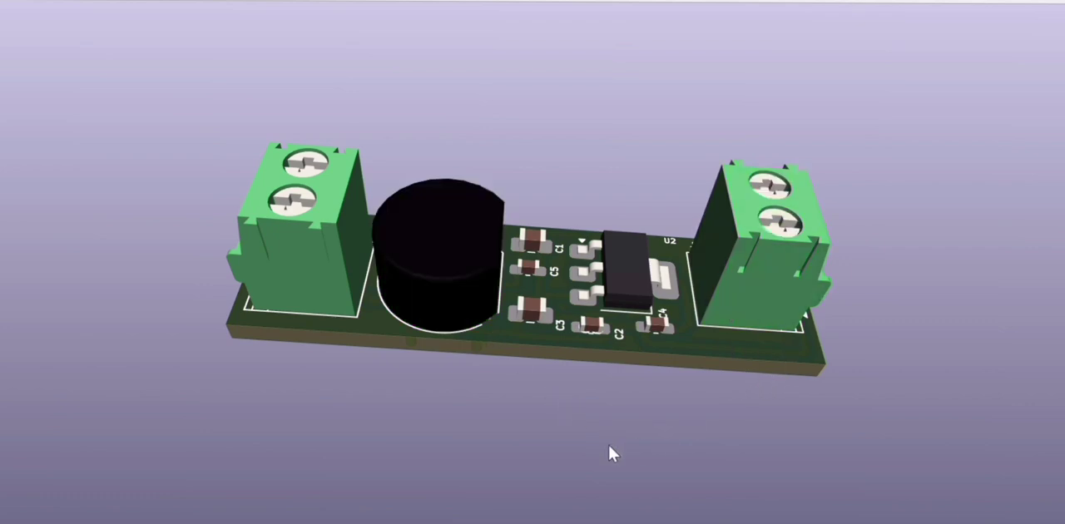
pyautogui.moveTo(608, 442); pyautogui.dragTo(544, 248)
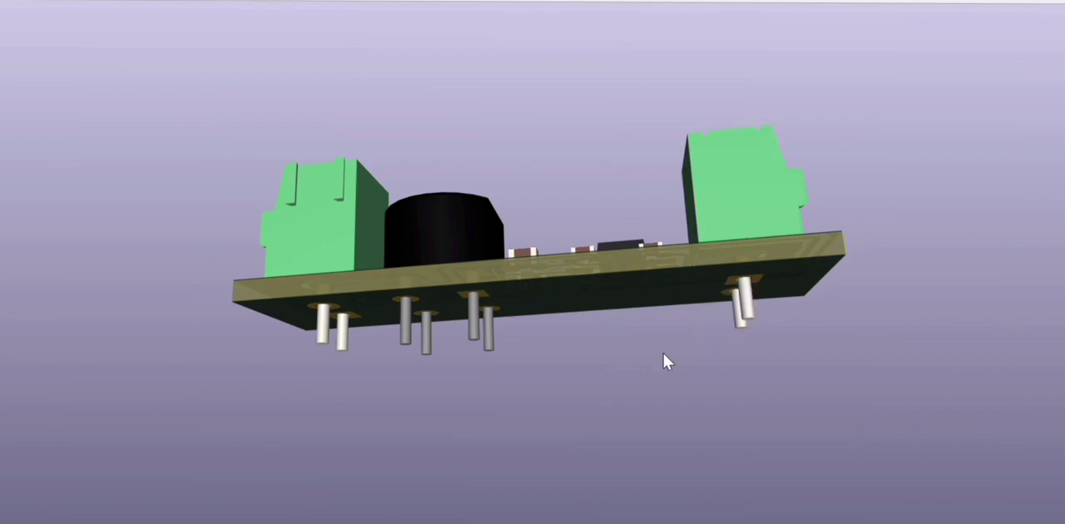
pyautogui.moveTo(663, 361); pyautogui.dragTo(489, 253)
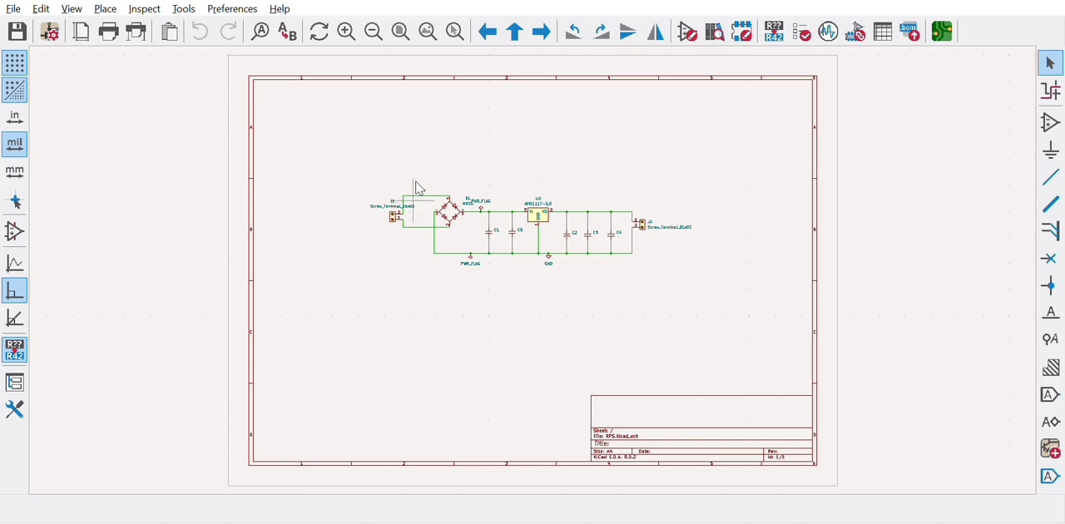
# Examine the power supply schematic from terminal J1 through bridge D1 and regulator U2 to terminal J2, and open the electrical rules check
pyautogui.scroll(-2, 535, 258)
pyautogui.scroll(3, 535, 260)
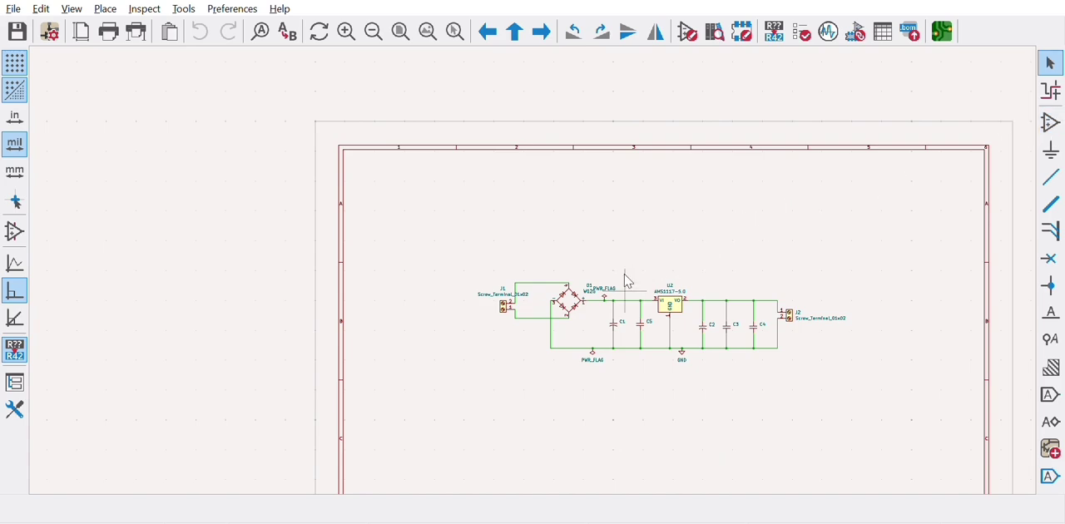
pyautogui.scroll(-1, 536, 262)
pyautogui.scroll(5, 534, 260)
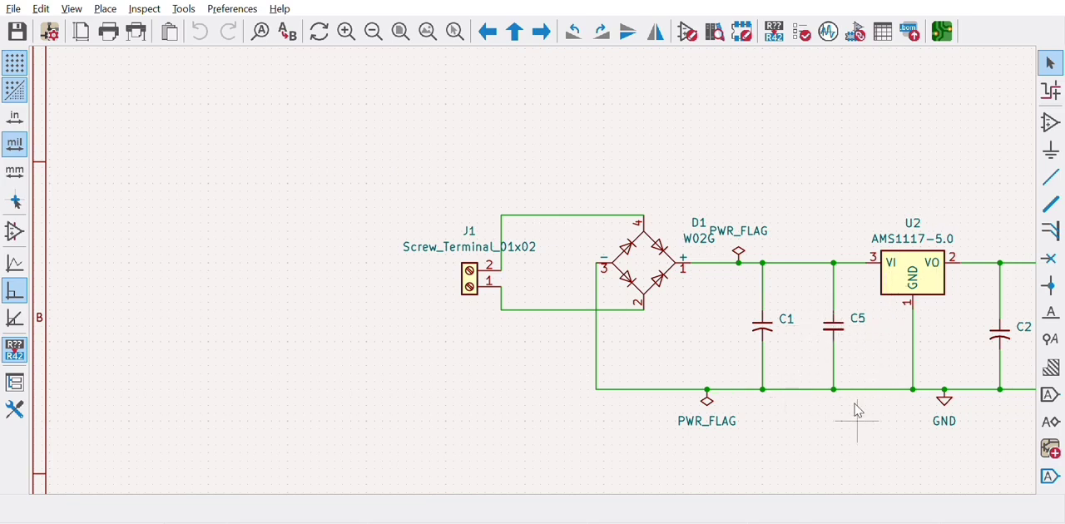
pyautogui.scroll(-1, 858, 410)
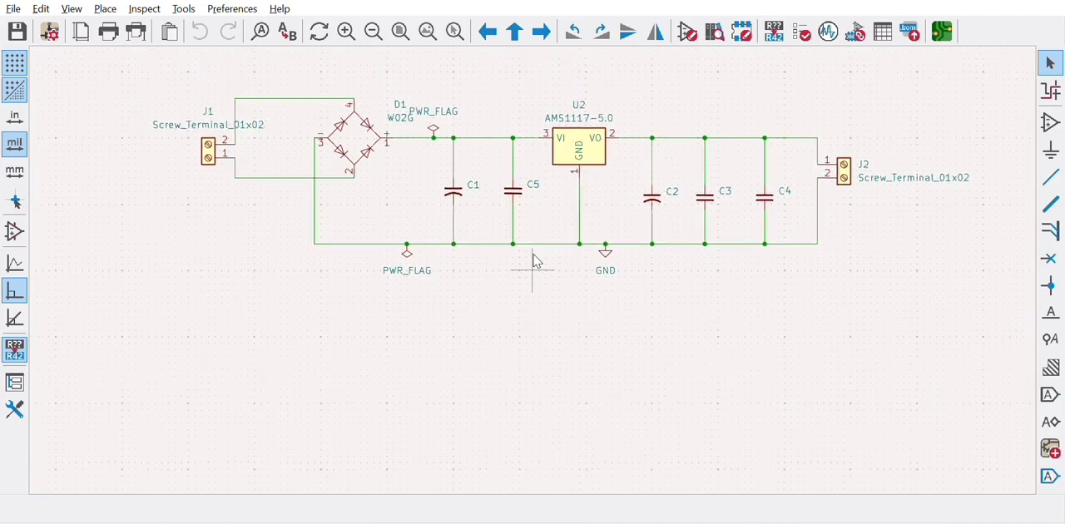
pyautogui.scroll(-1, 592, 142)
pyautogui.scroll(4, 592, 142)
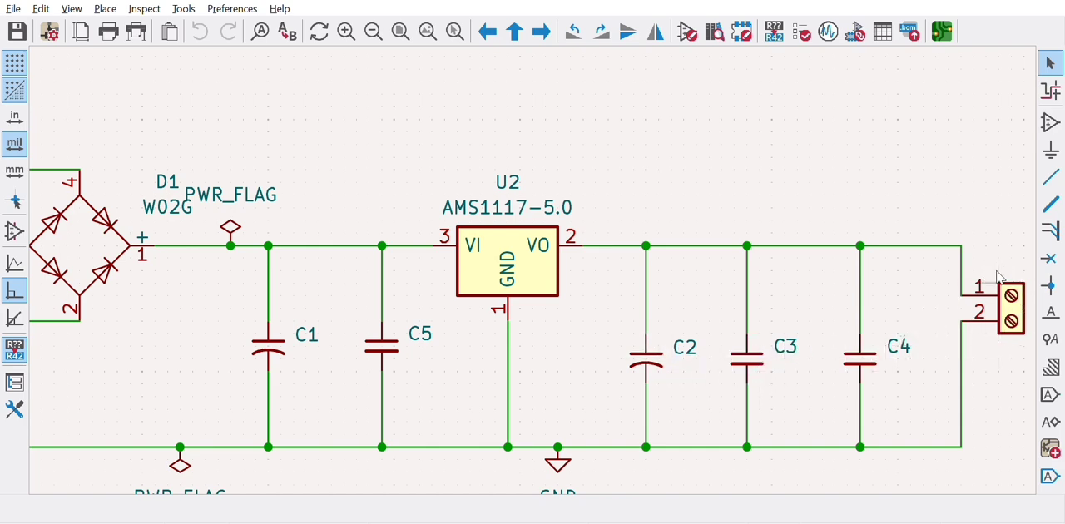
pyautogui.scroll(-3, 998, 275)
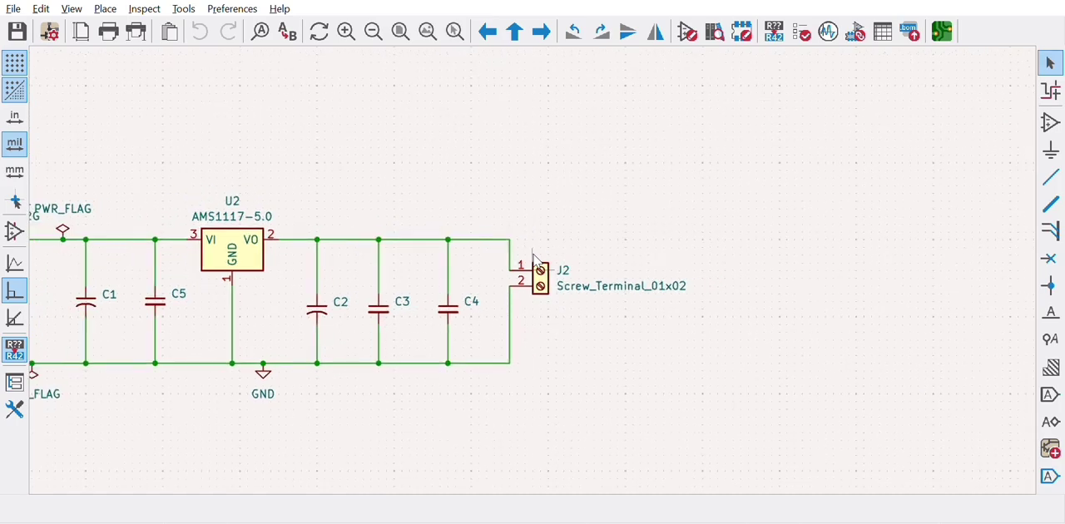
pyautogui.scroll(-2, 240, 378)
pyautogui.scroll(2, 534, 253)
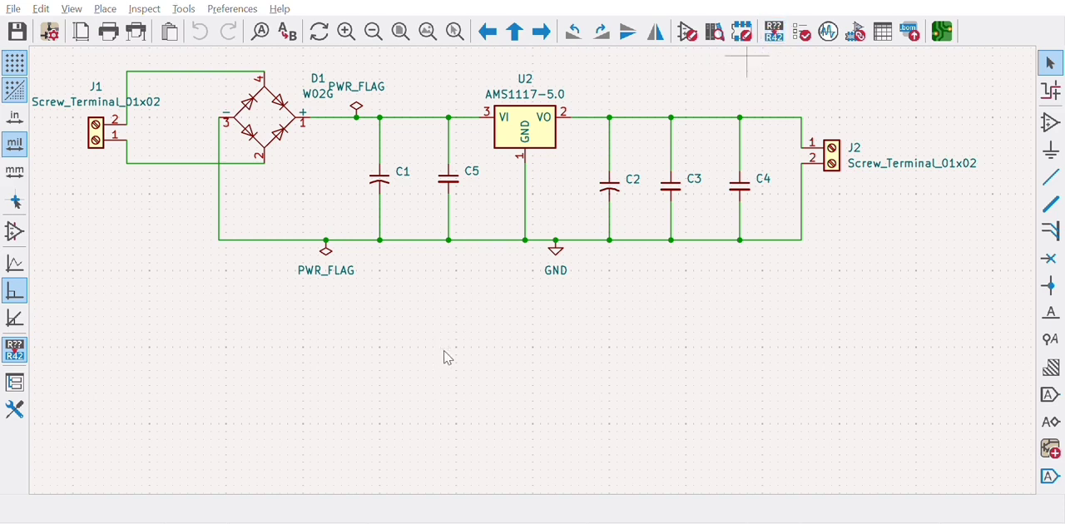
pyautogui.click(803, 31)
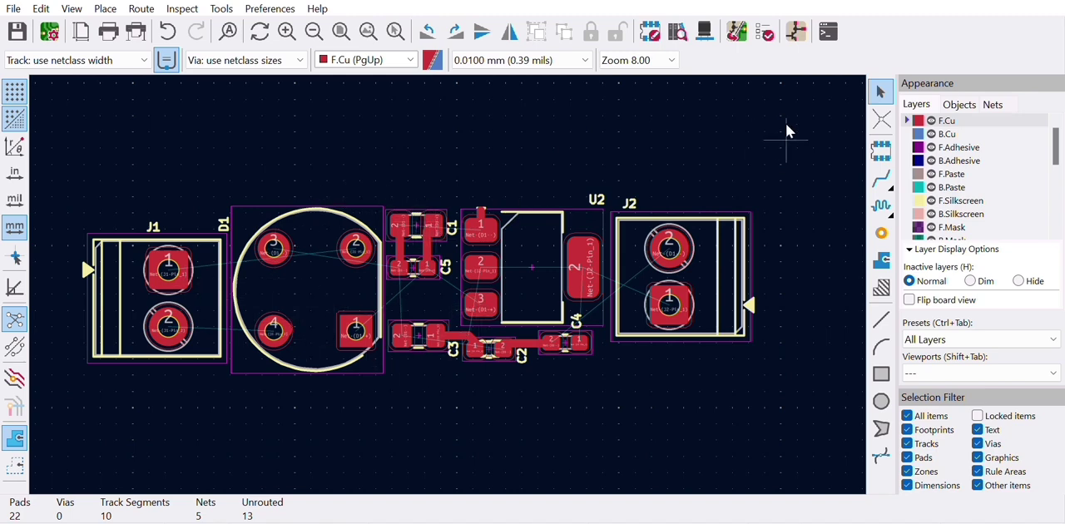
# Start track routing on the F.Cu layer of the board layout and undo the most recent track edits
pyautogui.click(881, 178)
pyautogui.click(170, 30)
pyautogui.click(171, 30)
pyautogui.click(172, 27)
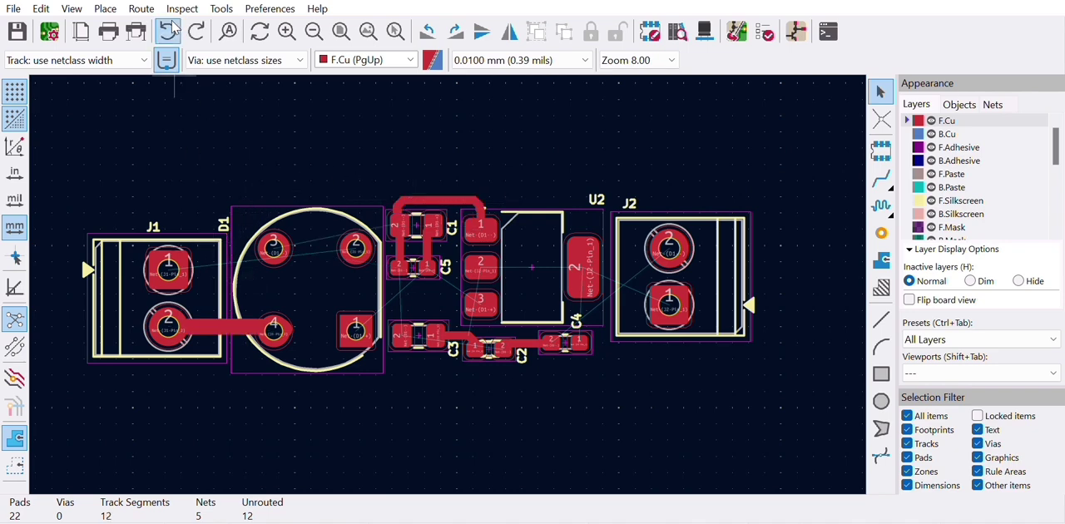
pyautogui.click(172, 28)
pyautogui.click(173, 28)
pyautogui.click(172, 27)
pyautogui.click(173, 27)
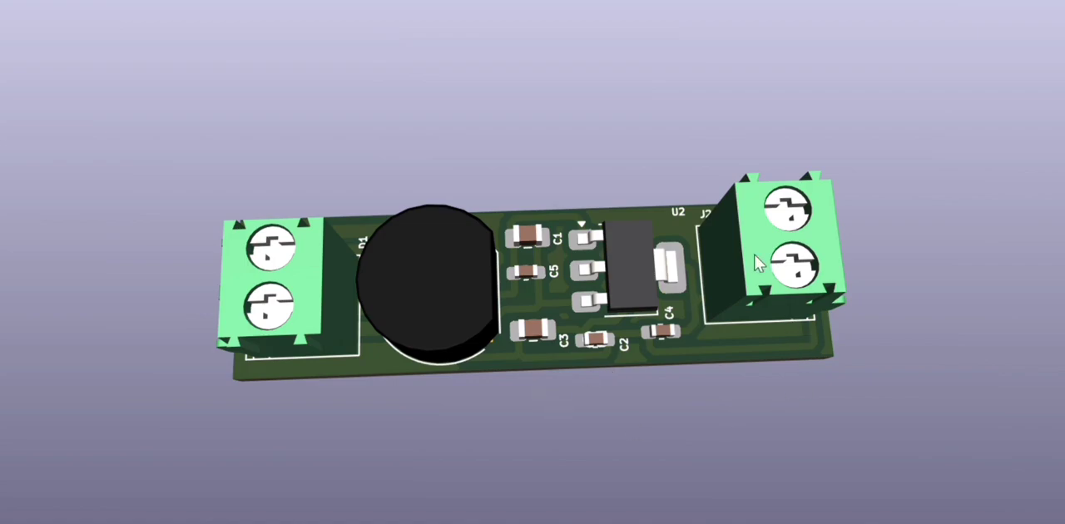
# Examine the 3D board's terminal blocks, bridge rectifier and SMD parts, as well as the pins on its underside
pyautogui.moveTo(709, 348); pyautogui.dragTo(696, 448)
pyautogui.moveTo(614, 147); pyautogui.dragTo(536, 359)
pyautogui.moveTo(536, 224); pyautogui.dragTo(691, 523)
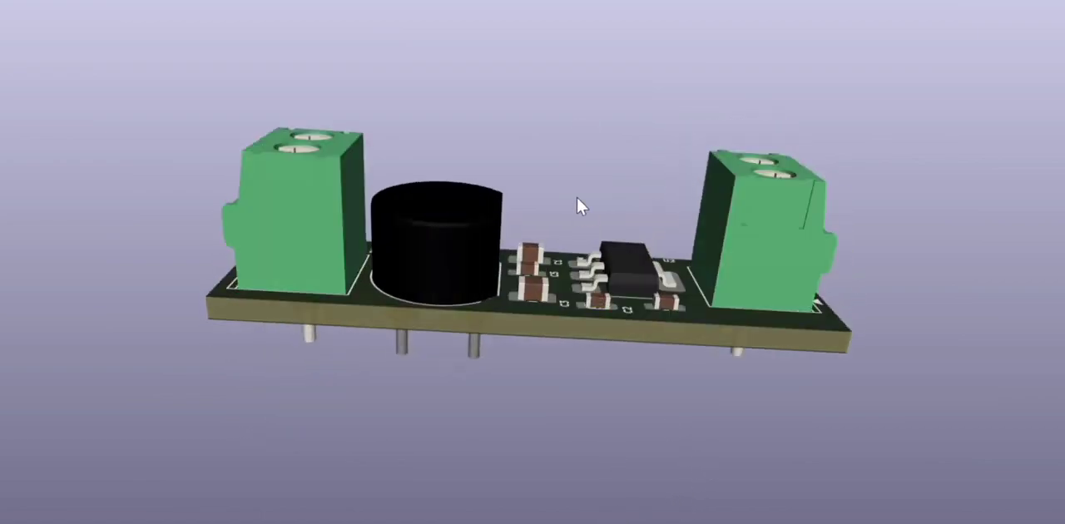
pyautogui.moveTo(577, 196); pyautogui.dragTo(561, 305)
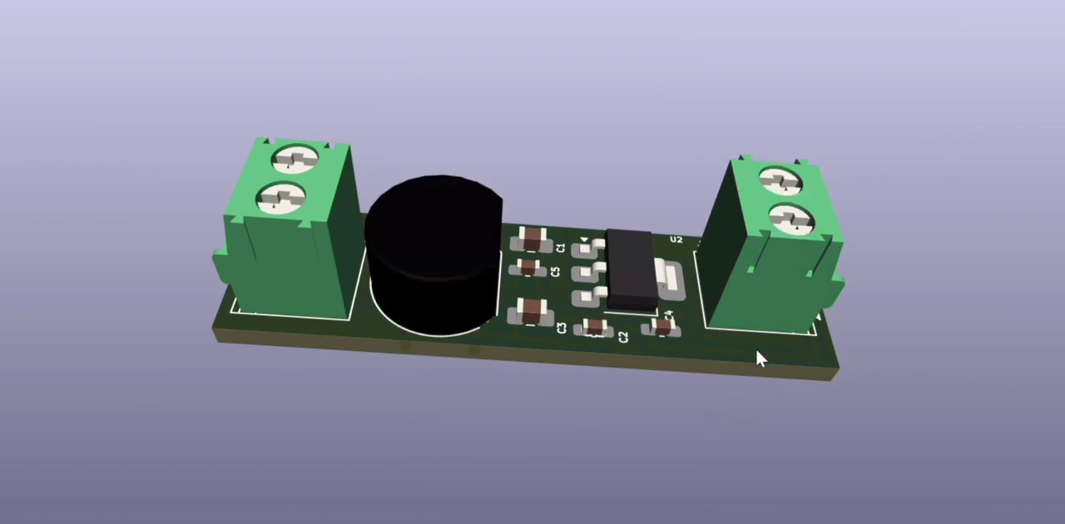
pyautogui.moveTo(613, 458); pyautogui.dragTo(547, 216)
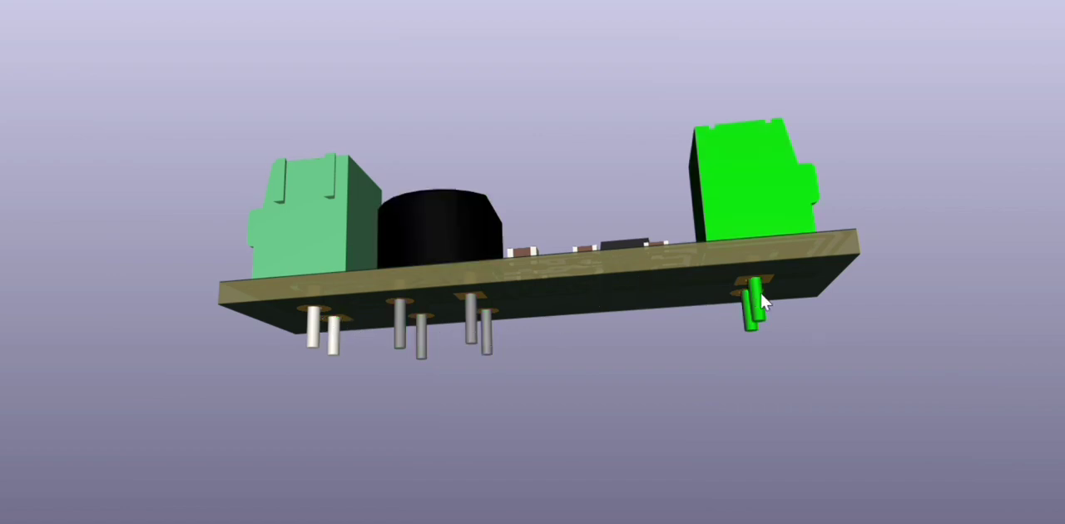
pyautogui.moveTo(671, 363); pyautogui.dragTo(585, 167)
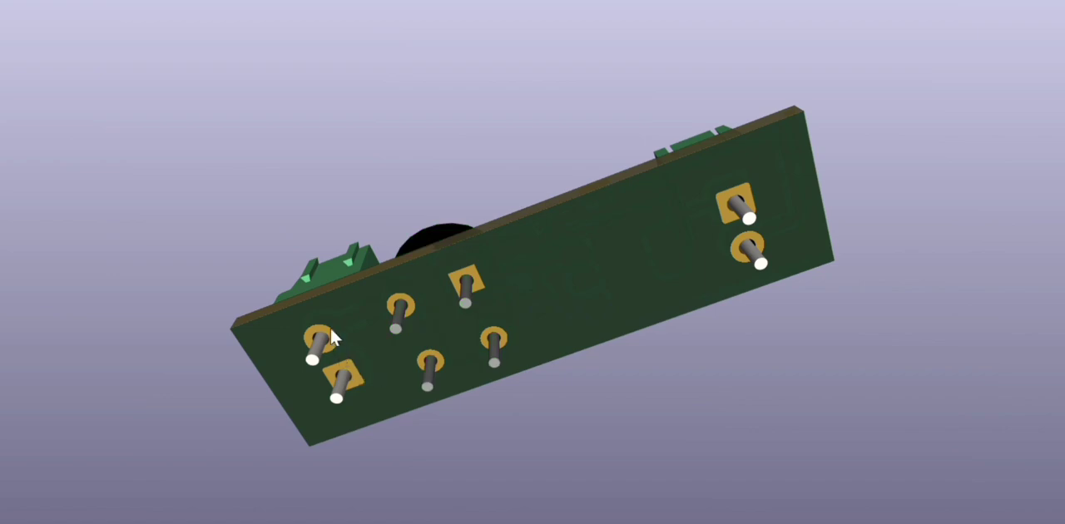
pyautogui.moveTo(636, 199); pyautogui.dragTo(749, 419)
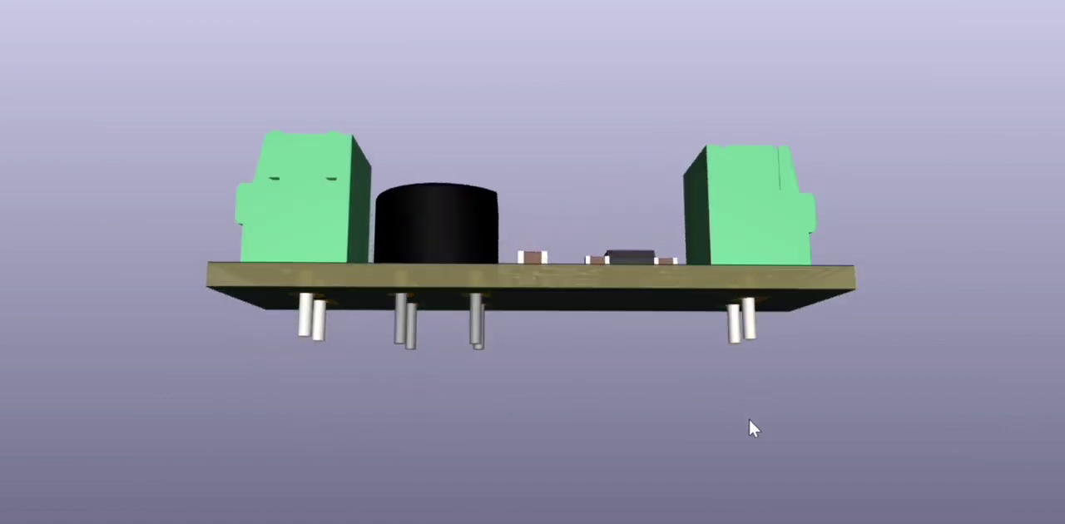
pyautogui.moveTo(648, 283); pyautogui.dragTo(655, 514)
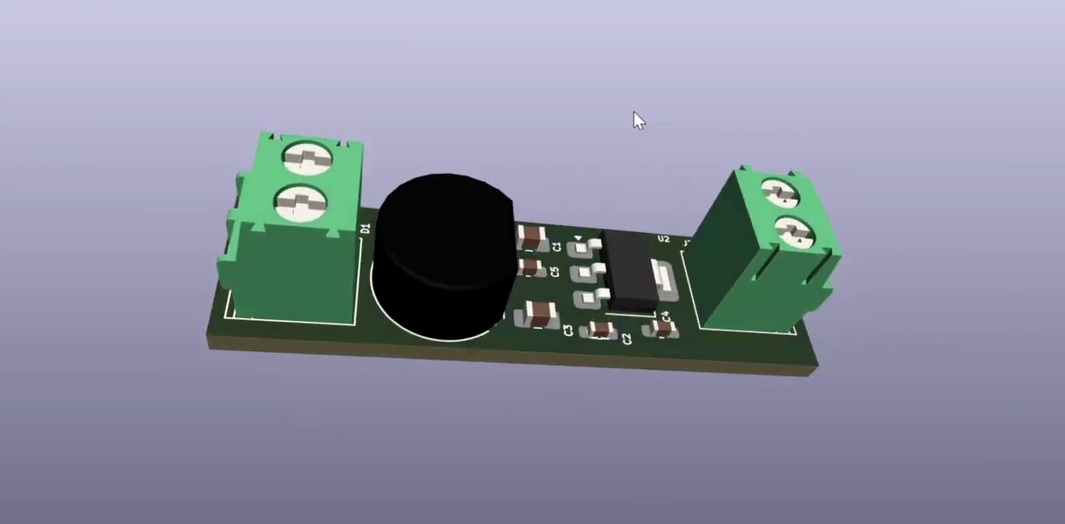
# Inspect the 3D board from straight above, from the bottom face and from its long edge
pyautogui.press('z')
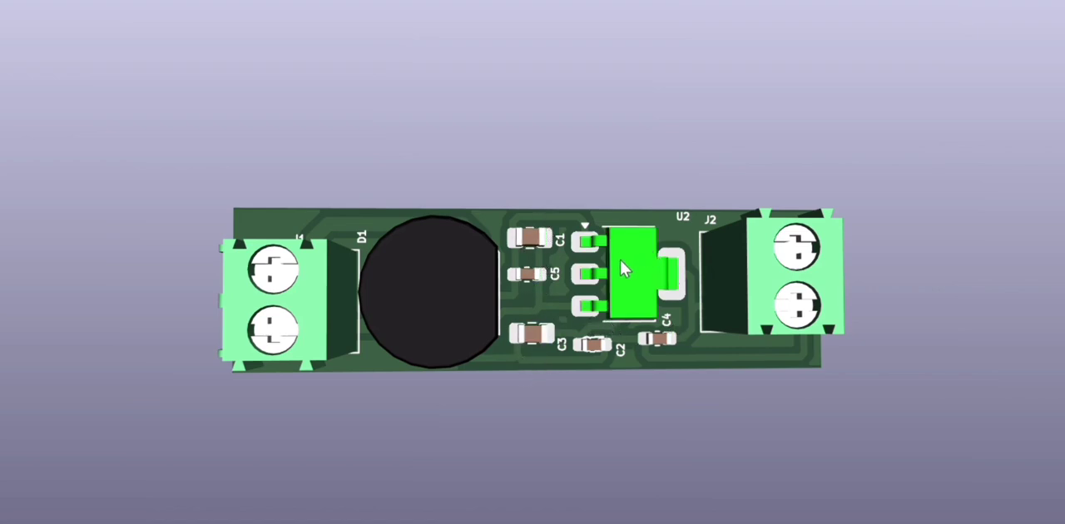
pyautogui.moveTo(469, 150); pyautogui.dragTo(443, 222)
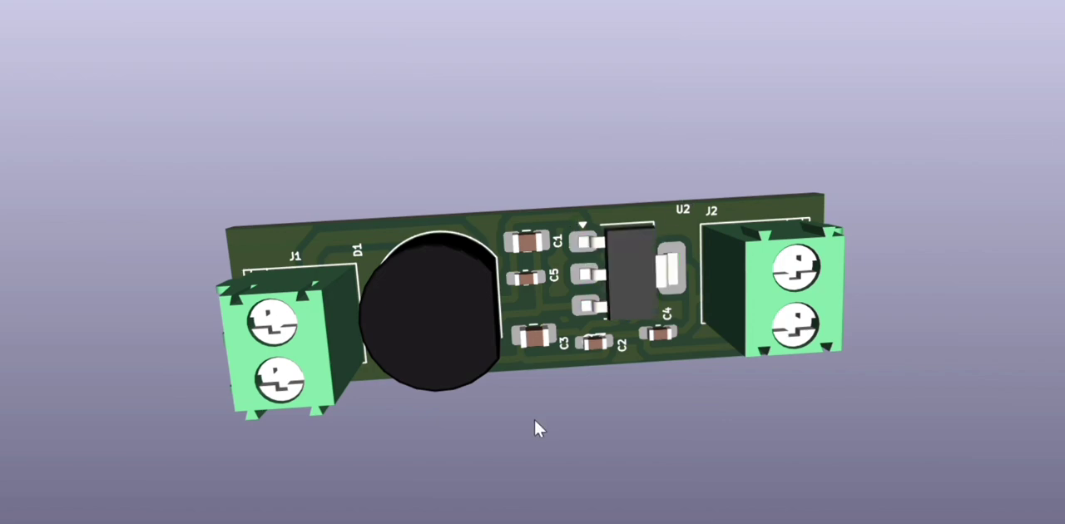
pyautogui.moveTo(478, 400); pyautogui.dragTo(465, 308)
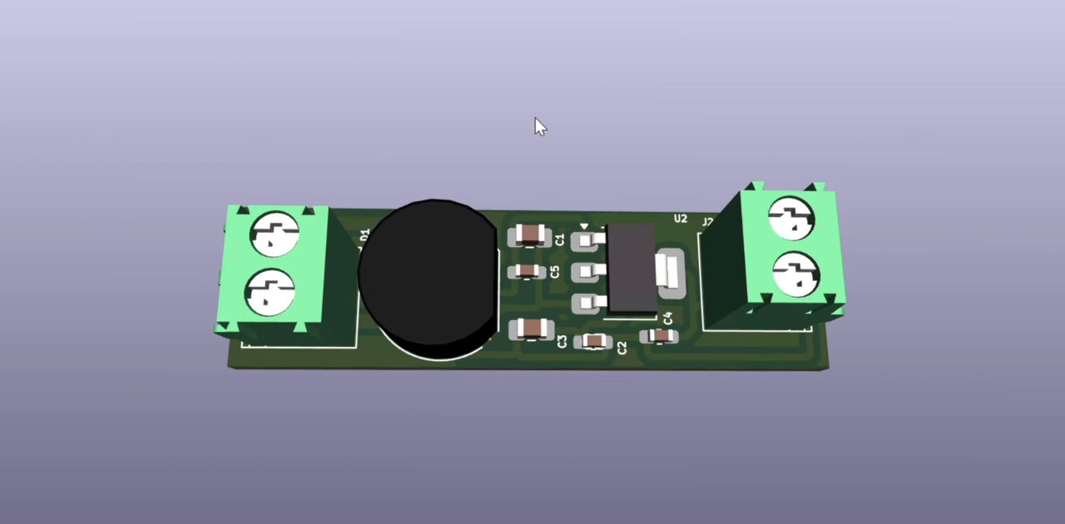
pyautogui.moveTo(536, 119); pyautogui.dragTo(535, 159)
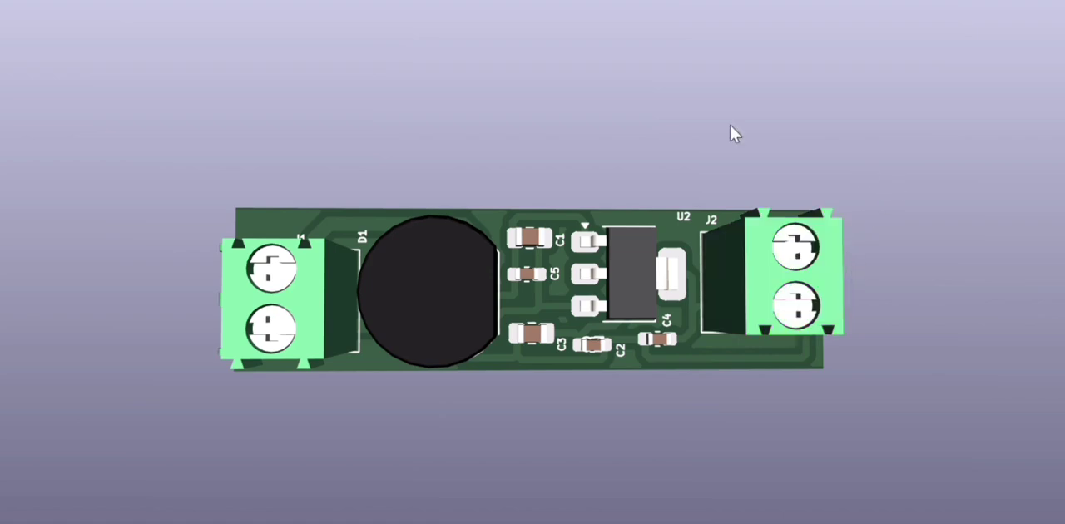
pyautogui.moveTo(663, 124); pyautogui.dragTo(509, 251)
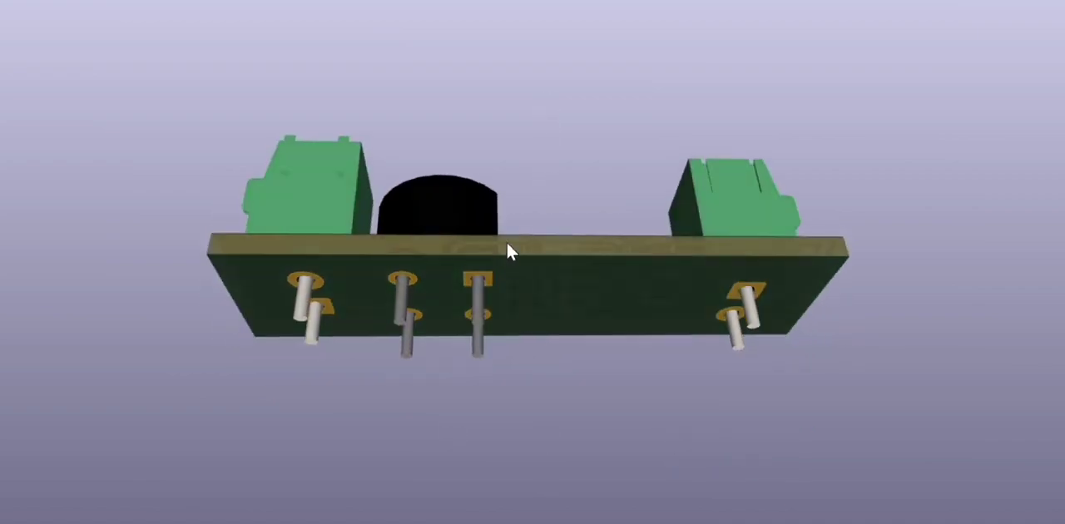
pyautogui.moveTo(536, 115); pyautogui.dragTo(549, 475)
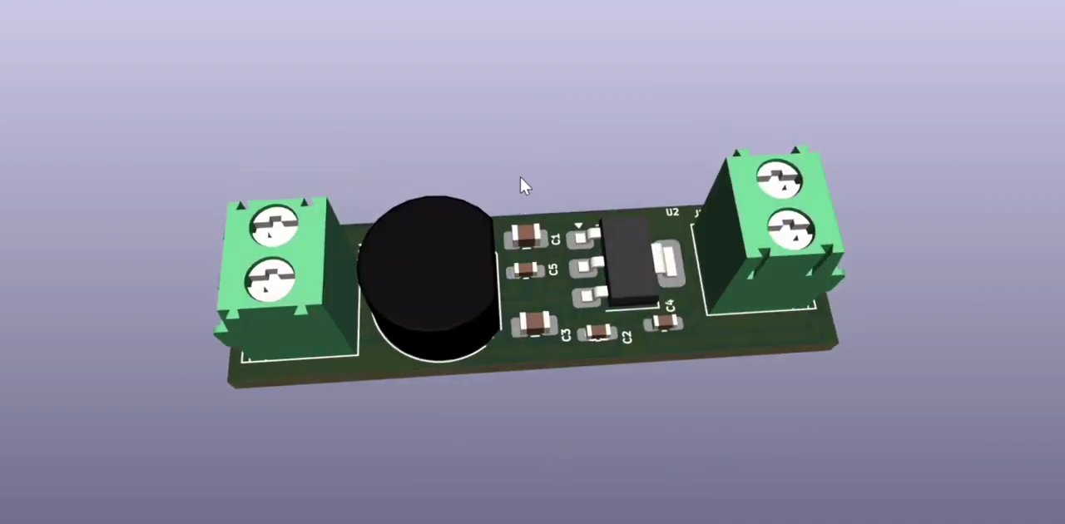
pyautogui.moveTo(522, 178); pyautogui.dragTo(530, 266)
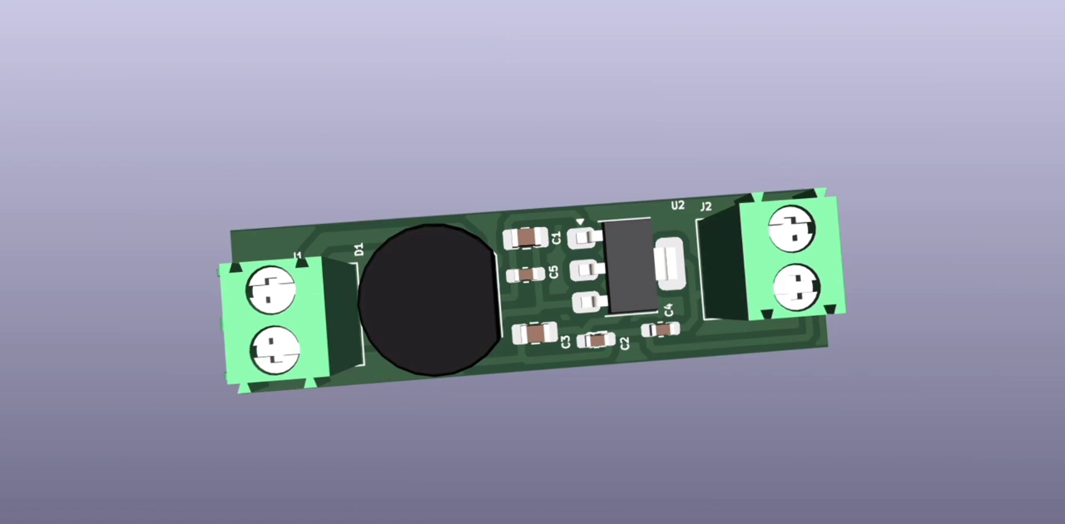
# Inspect the component side of the 3D board at several tilts, and the solder pads on its bottom face
pyautogui.press('Up')
pyautogui.press('Up')
pyautogui.press('Up')
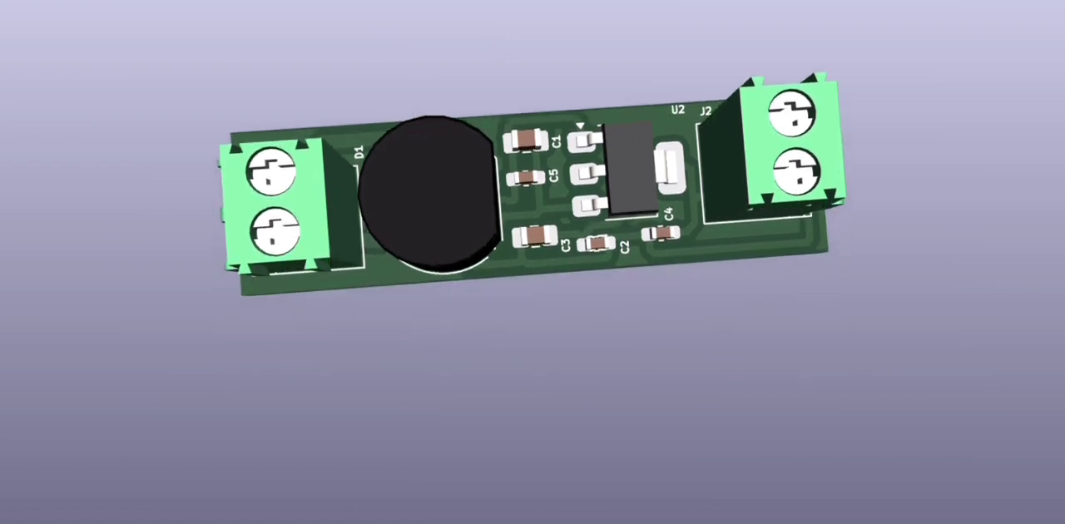
pyautogui.press('Down')
pyautogui.press('Down')
pyautogui.press('Down')
pyautogui.moveTo(667, 130); pyautogui.dragTo(683, 170)
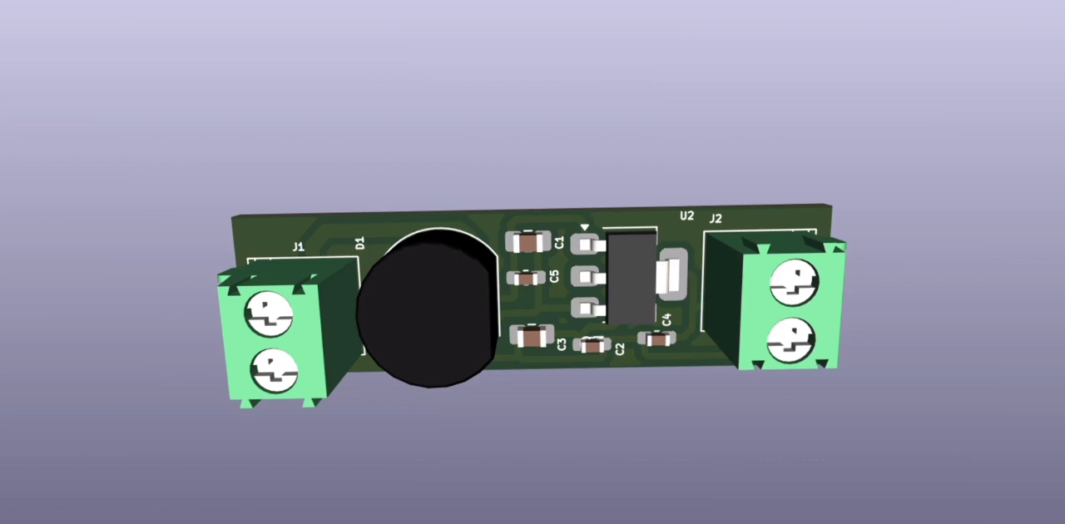
pyautogui.moveTo(743, 483); pyautogui.dragTo(746, 388)
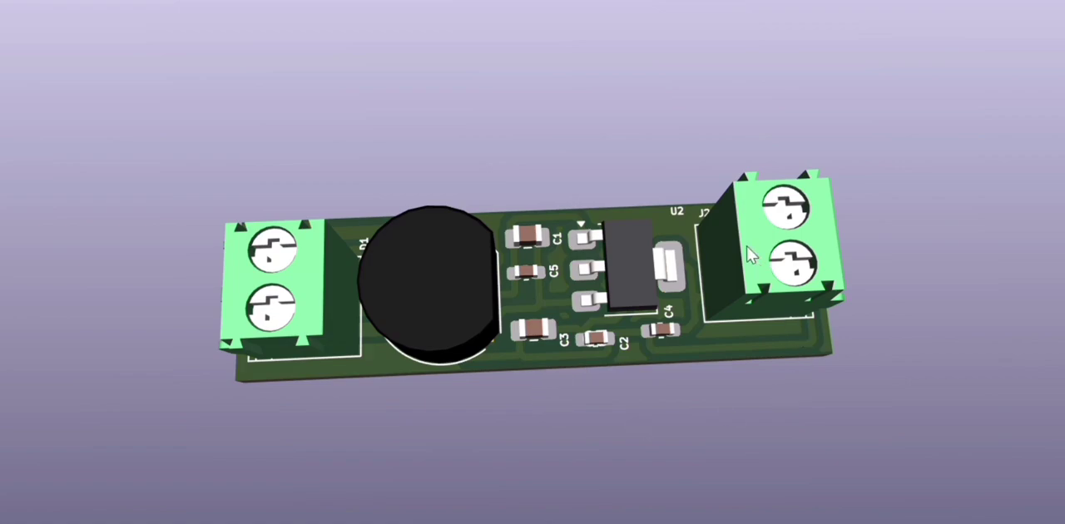
pyautogui.moveTo(709, 346); pyautogui.dragTo(536, 359)
pyautogui.moveTo(538, 226); pyautogui.dragTo(582, 115)
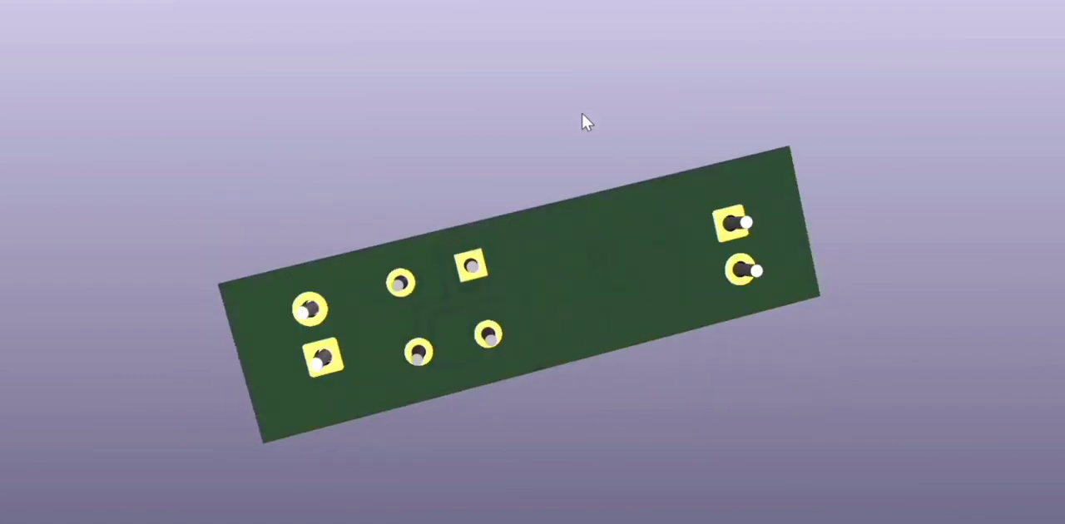